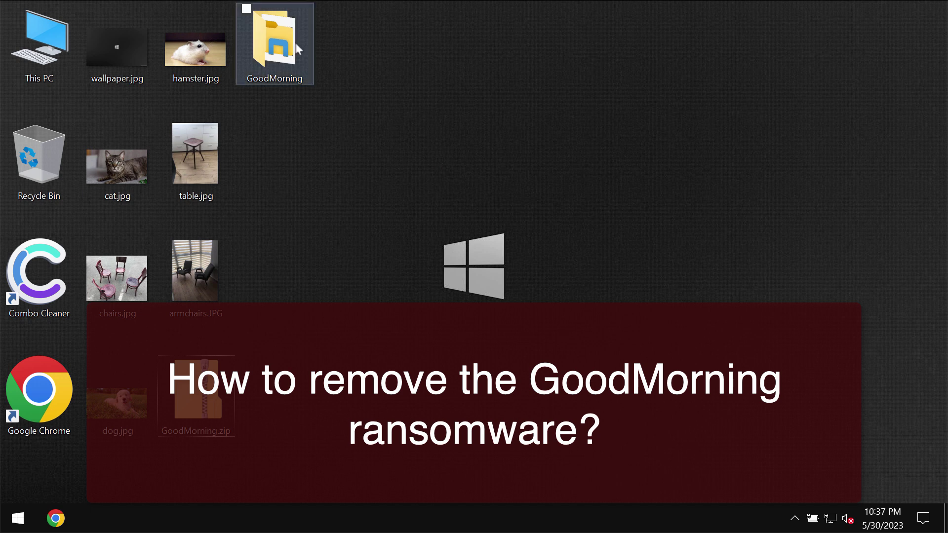
# Open the GoodMorning folder, select its application, then close the folder
pyautogui.doubleClick(274, 44)
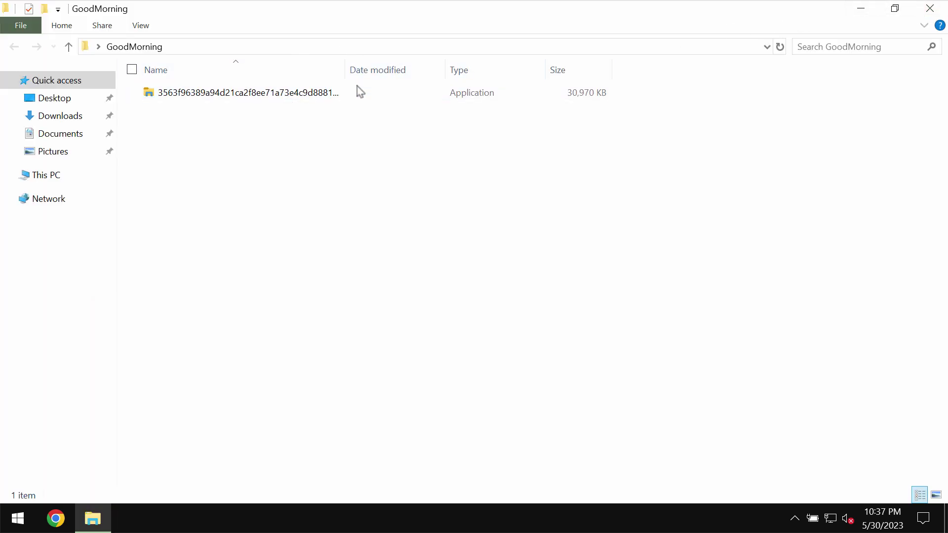
pyautogui.click(357, 93)
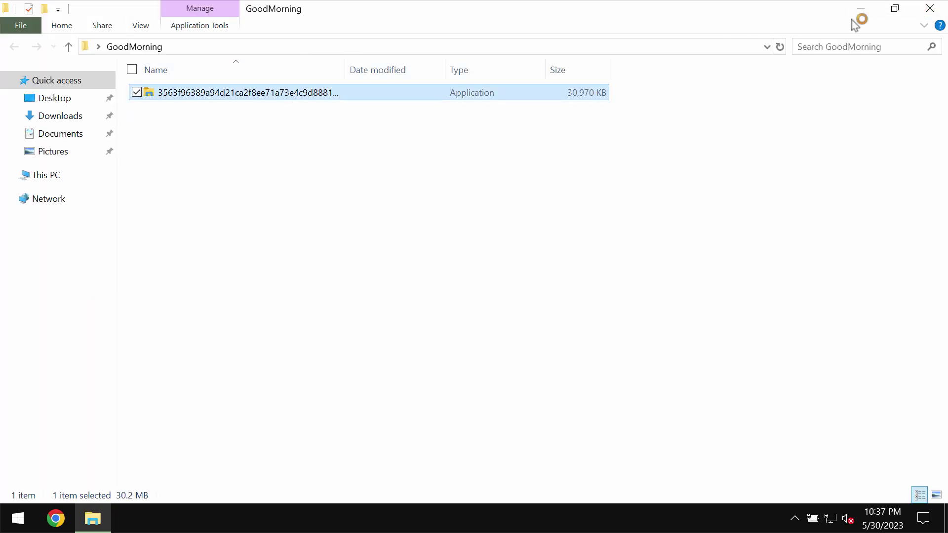
pyautogui.click(930, 8)
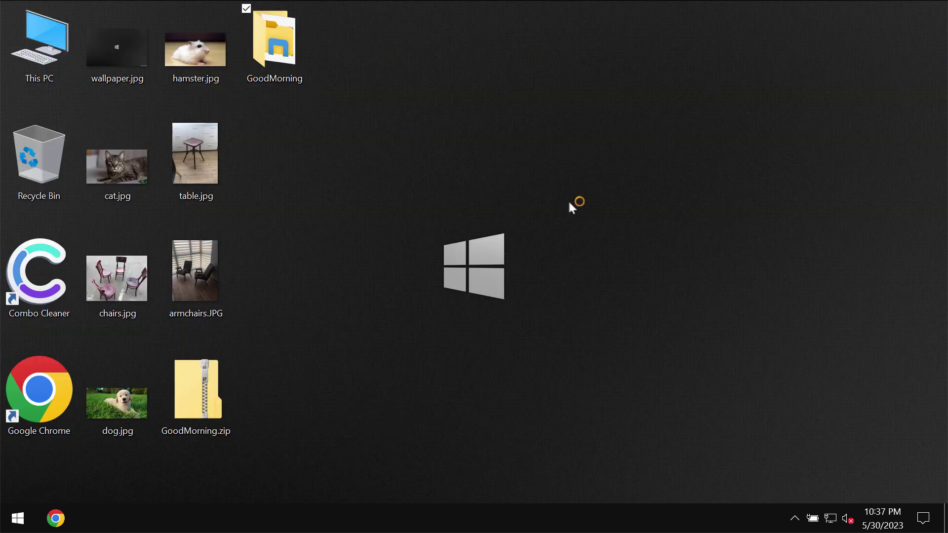
# Preview table.jpg and hamster.jpg, closing each viewer afterwards
pyautogui.click(209, 181)
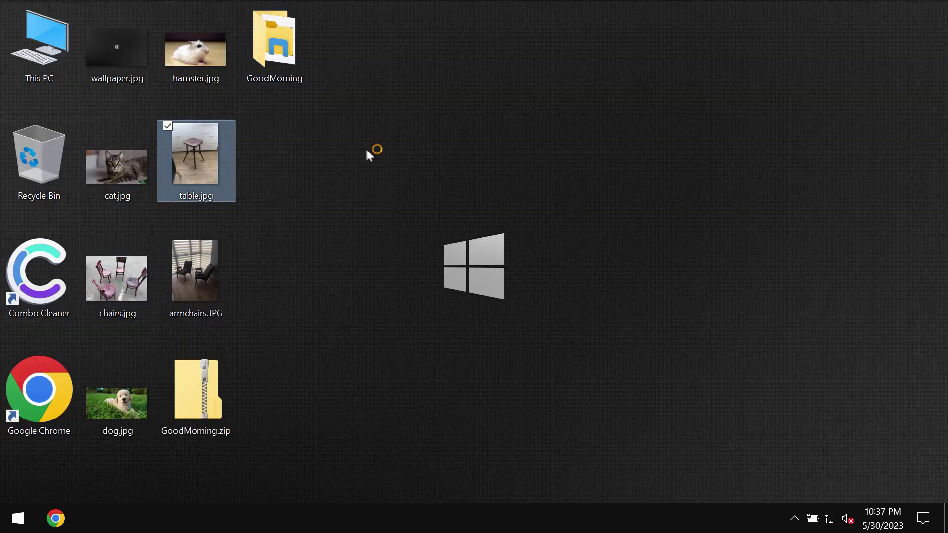
pyautogui.press('Return')
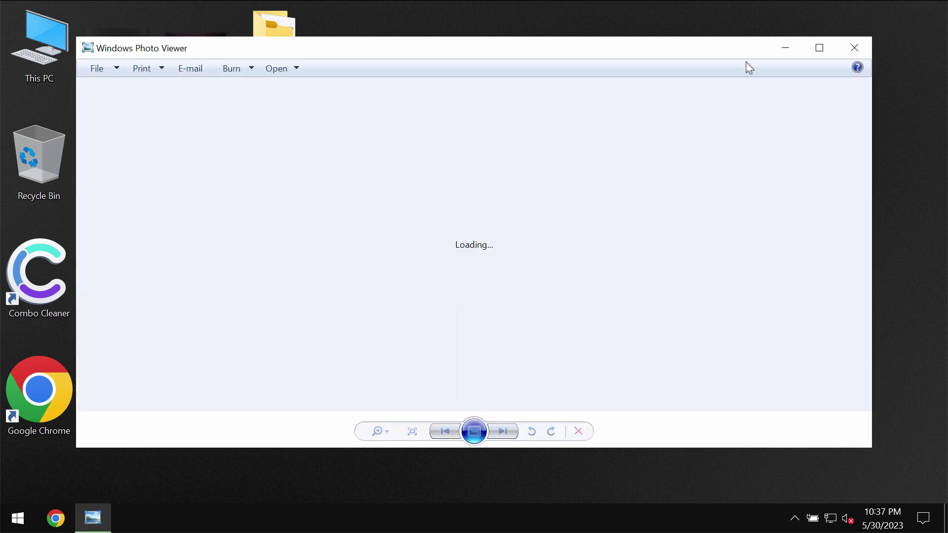
pyautogui.click(854, 48)
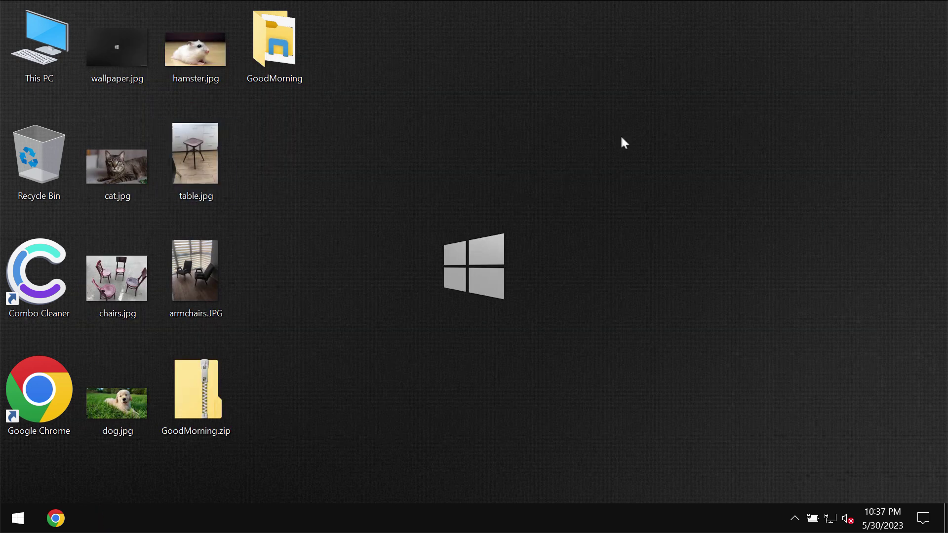
pyautogui.doubleClick(221, 62)
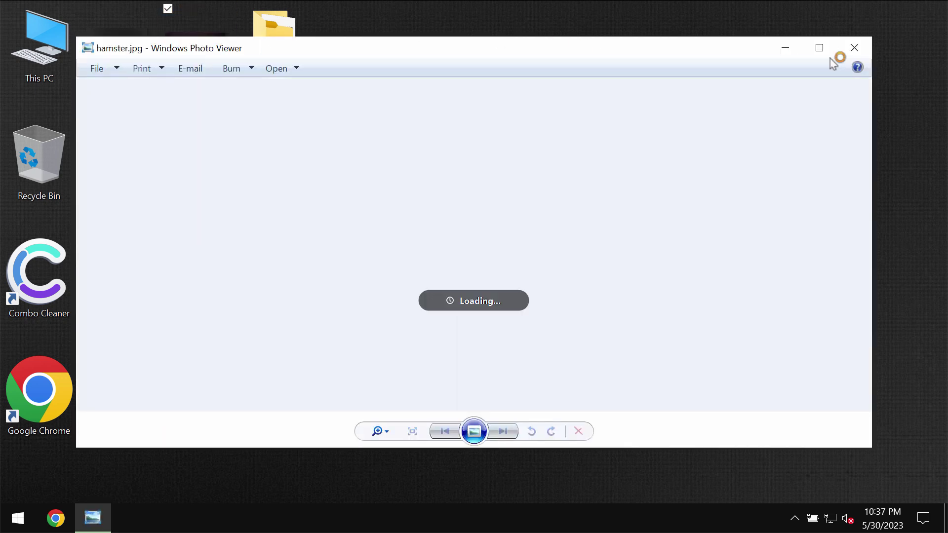
pyautogui.click(854, 48)
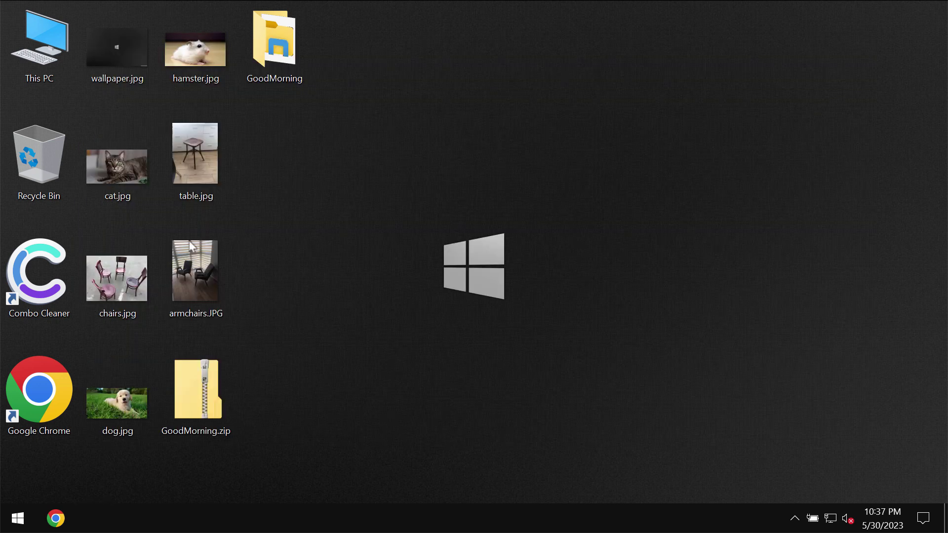
# Preview chairs.jpg and wallpaper.jpg, closing each viewer afterwards
pyautogui.click(117, 279)
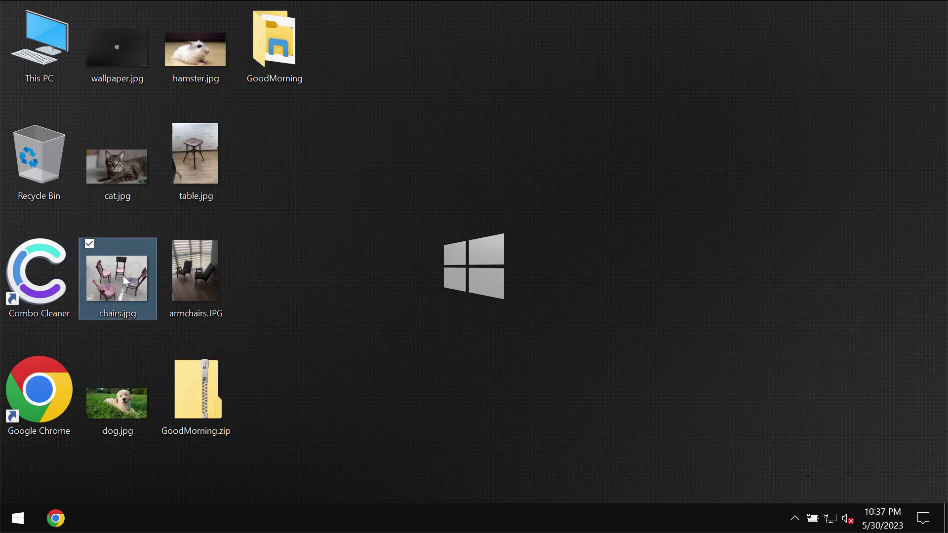
pyautogui.doubleClick(117, 278)
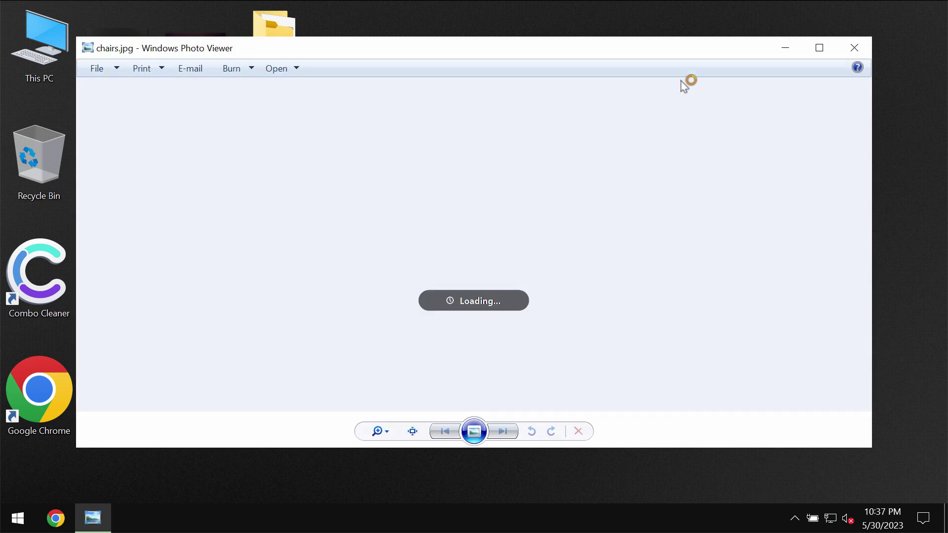
pyautogui.click(852, 48)
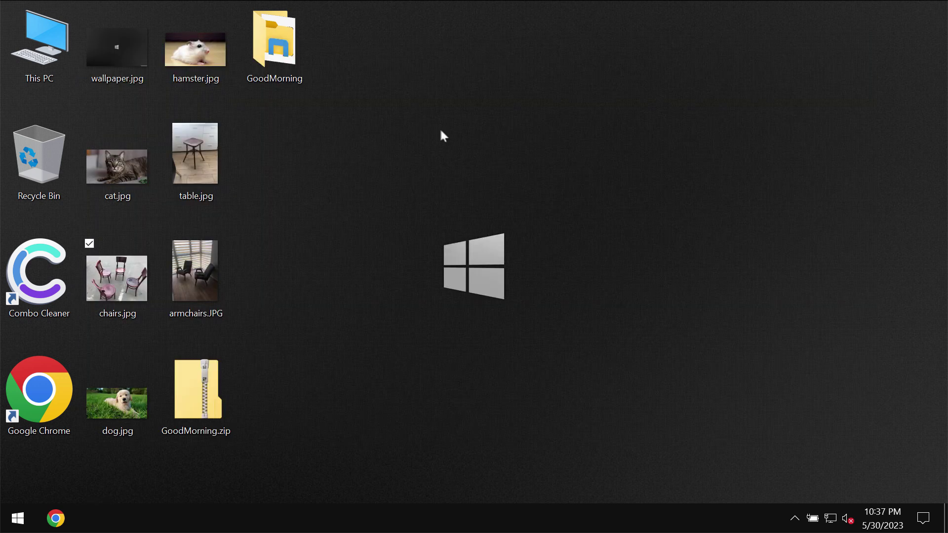
pyautogui.doubleClick(121, 61)
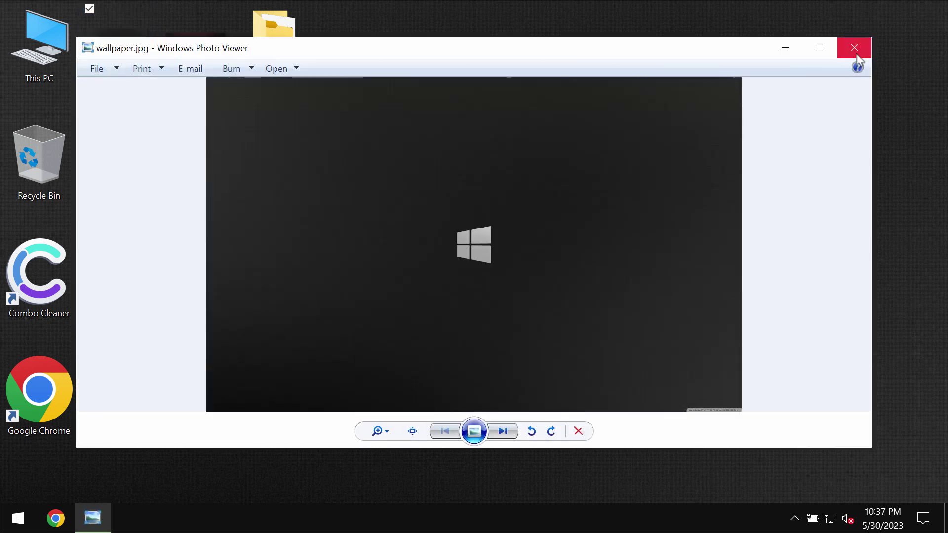
pyautogui.click(854, 49)
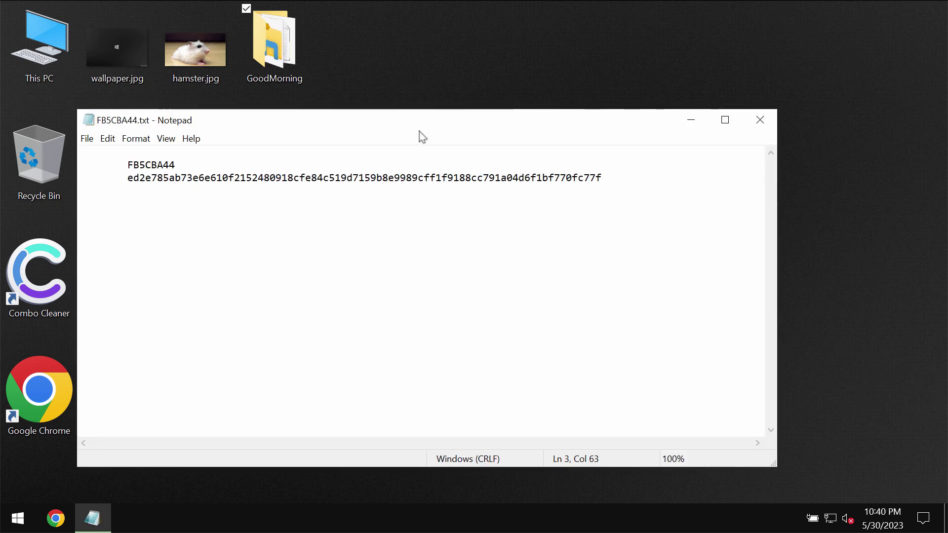
# Move the FB5CBA44.txt note window up-left and bring up the taskbar's shortcut menu
pyautogui.moveTo(422, 128); pyautogui.dragTo(412, 104)
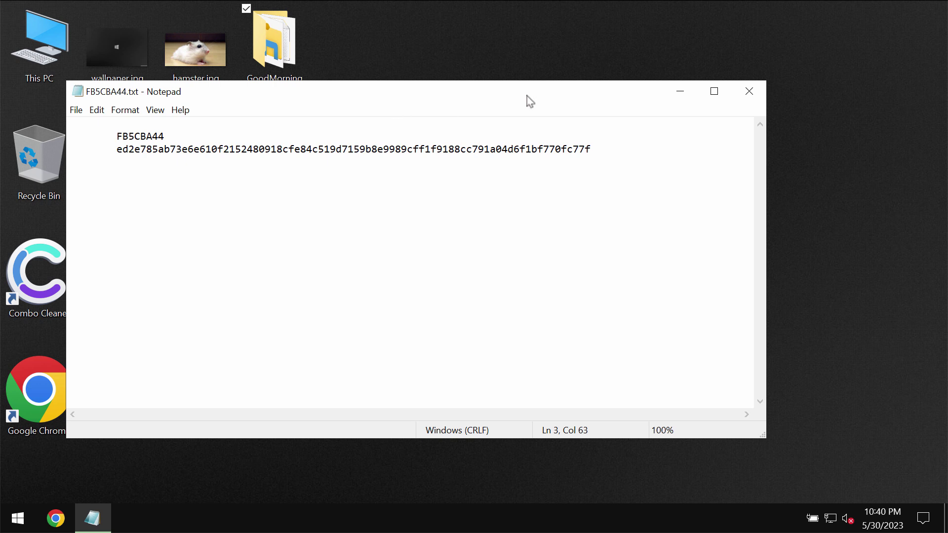
pyautogui.moveTo(529, 101); pyautogui.dragTo(510, 76)
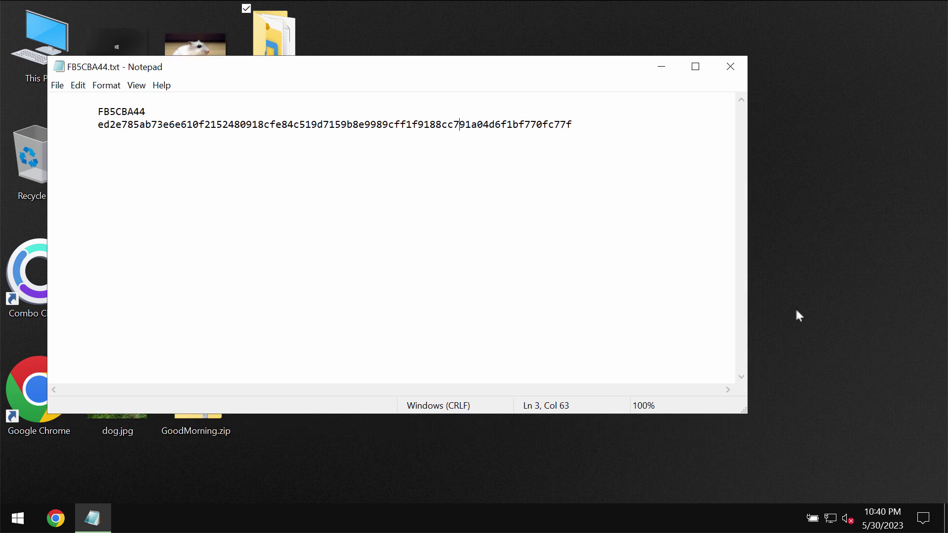
pyautogui.rightClick(799, 521)
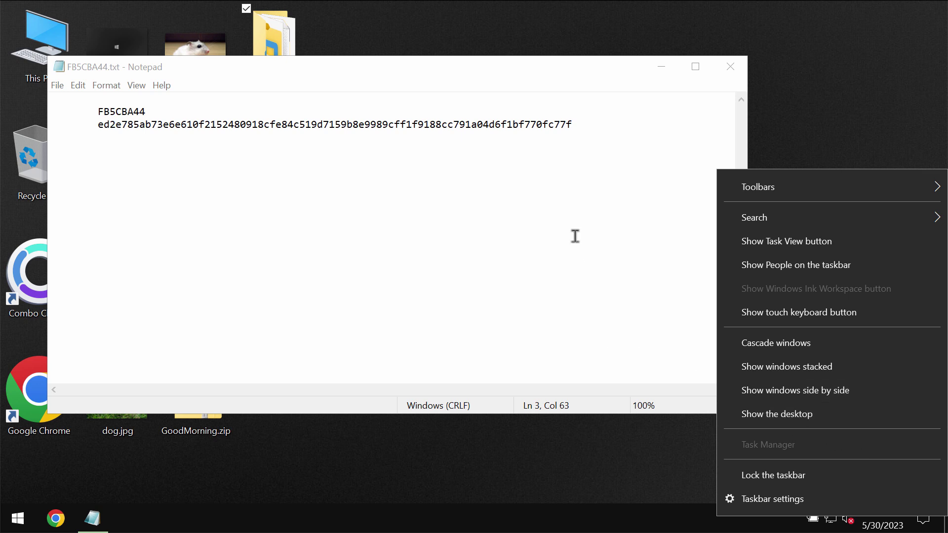
# Maximise the FB5CBA44.txt note and put the cursor at the end of the long key line
pyautogui.click(696, 67)
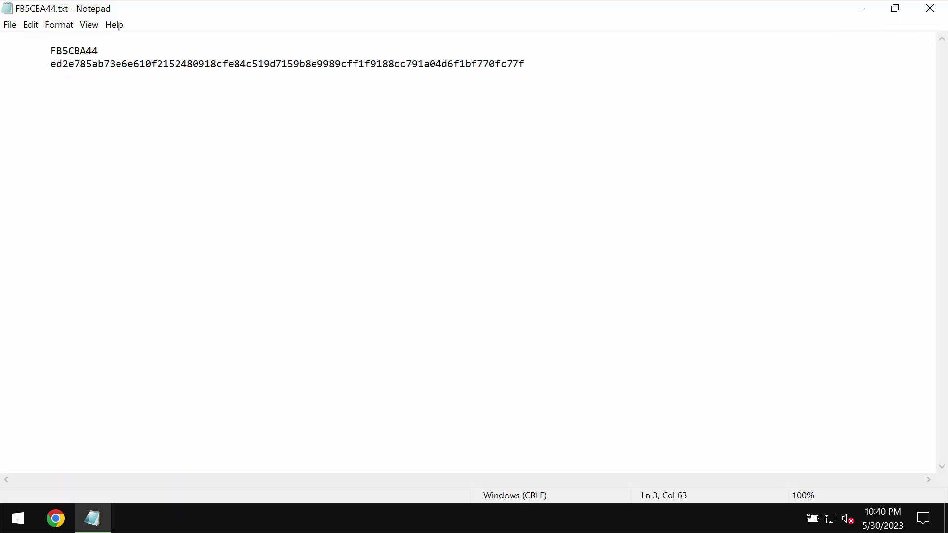
pyautogui.rightClick(781, 523)
pyautogui.click(536, 317)
# Try launching Chrome twice, keeping the broken shortcut each time, and minimise Notepad
pyautogui.click(56, 519)
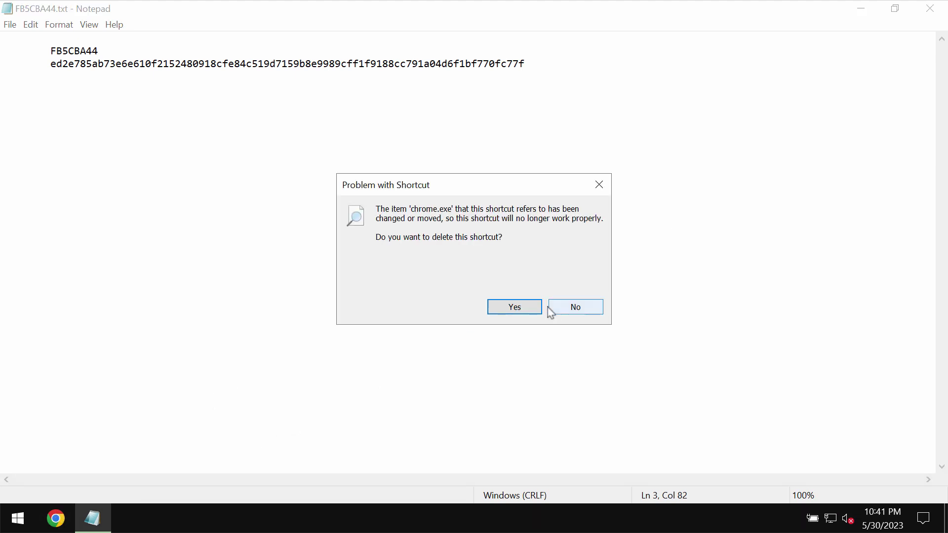
pyautogui.click(576, 307)
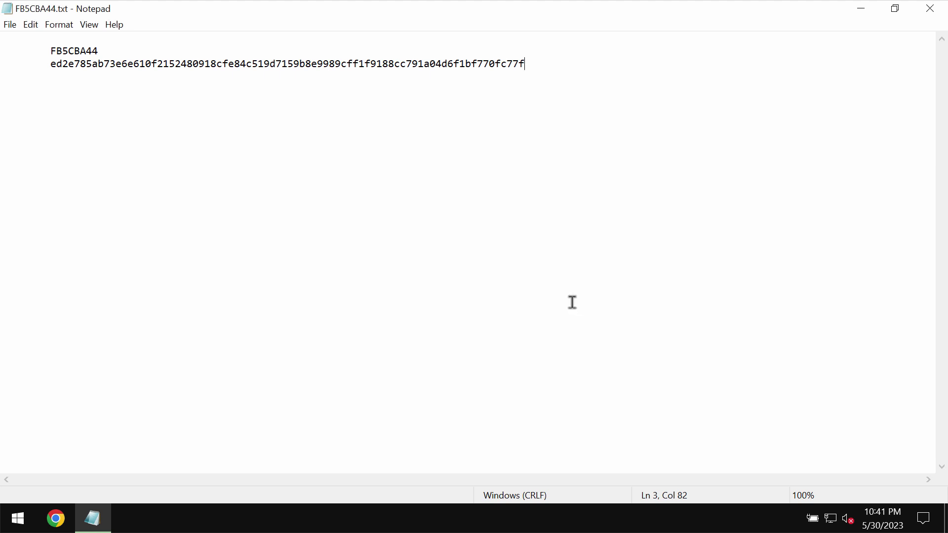
pyautogui.click(858, 13)
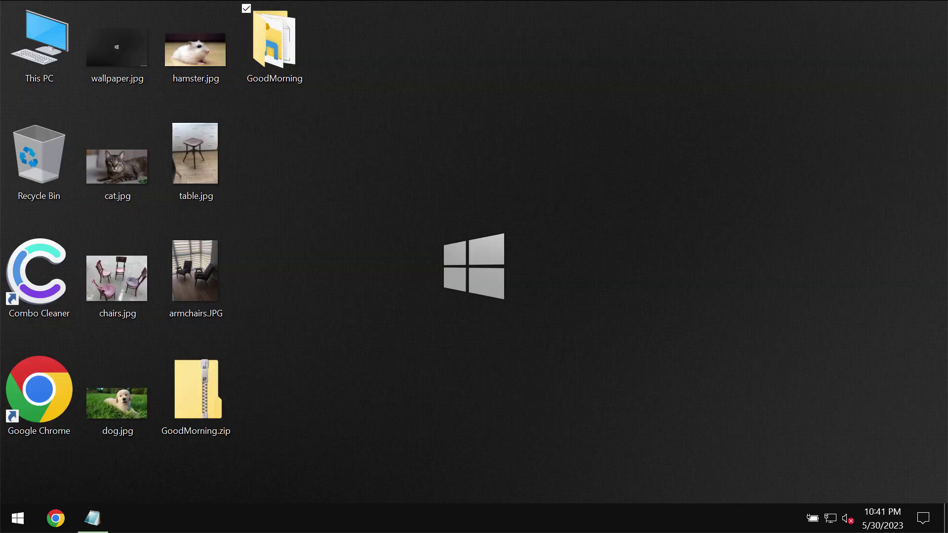
pyautogui.click(55, 518)
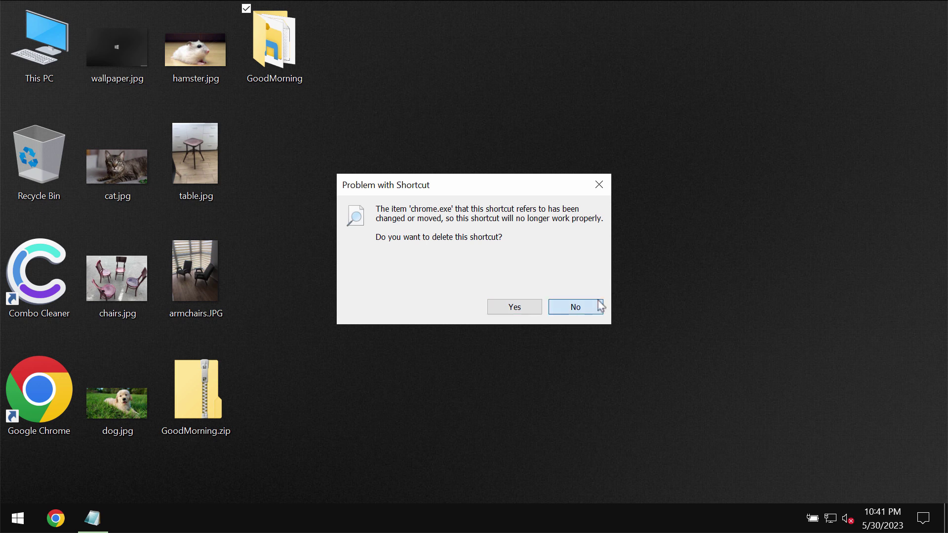
pyautogui.click(576, 307)
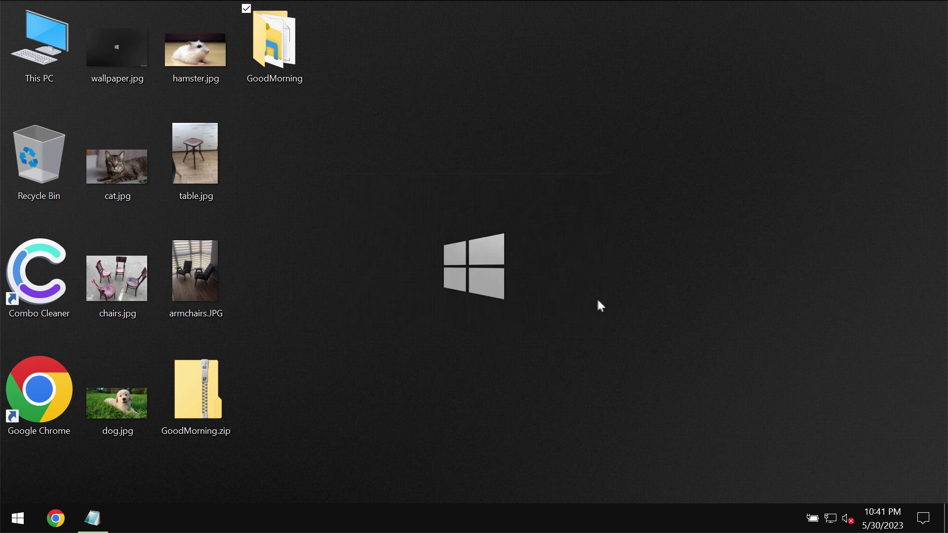
# Browse This PC > C: > Program Files (x86) > Internet Explorer and run iexplore.exe
pyautogui.doubleClick(50, 63)
pyautogui.doubleClick(241, 203)
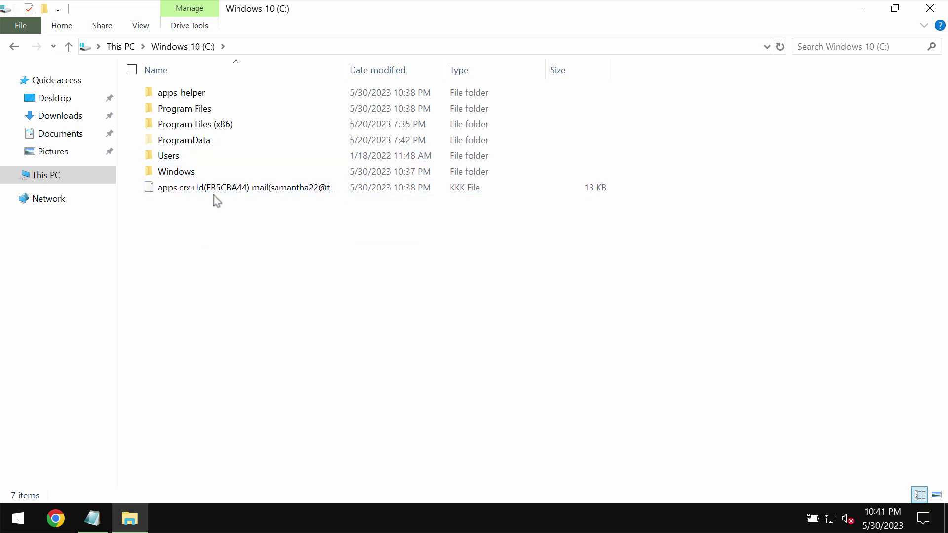
pyautogui.doubleClick(233, 126)
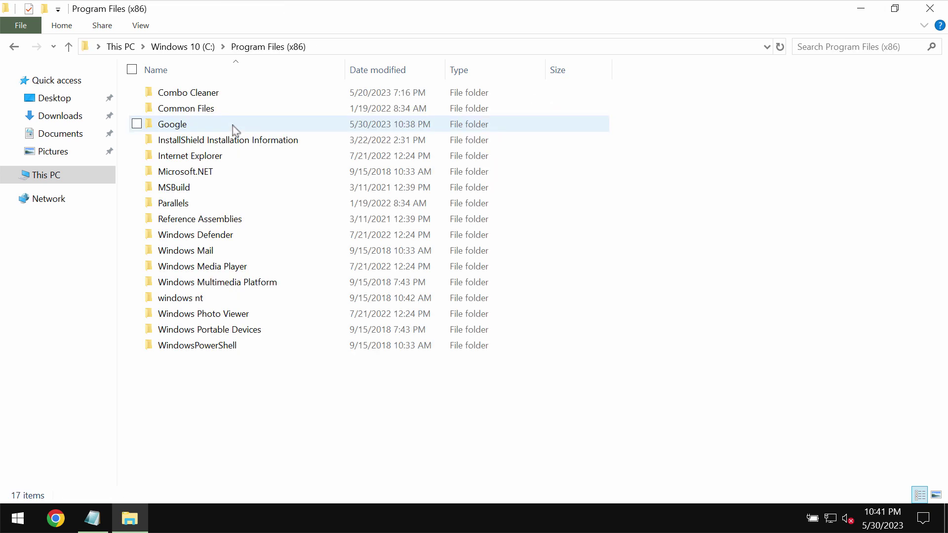
pyautogui.doubleClick(226, 161)
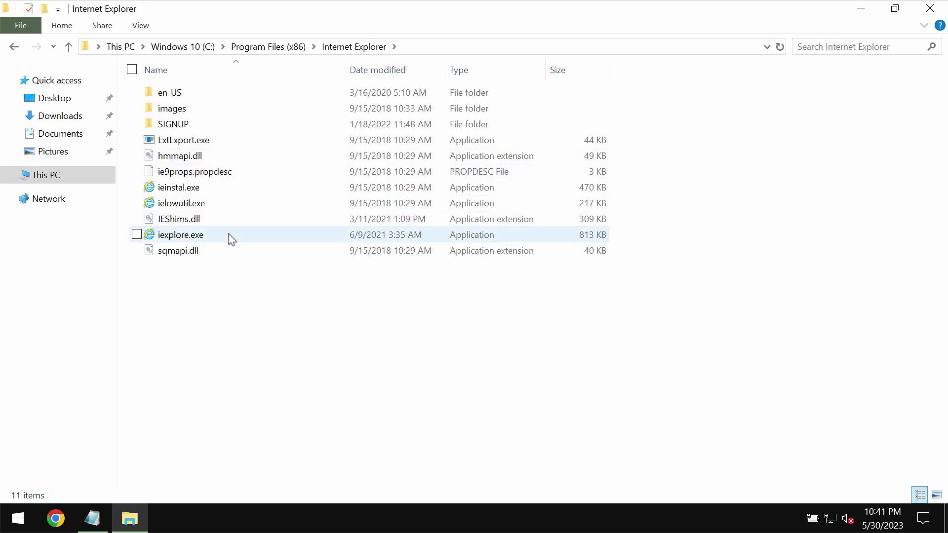
pyautogui.doubleClick(228, 235)
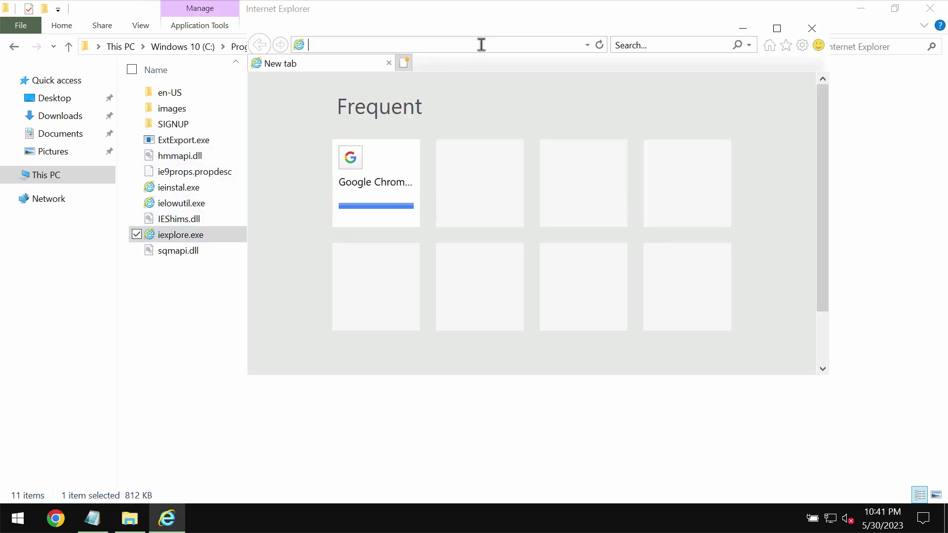
pyautogui.write('comb')
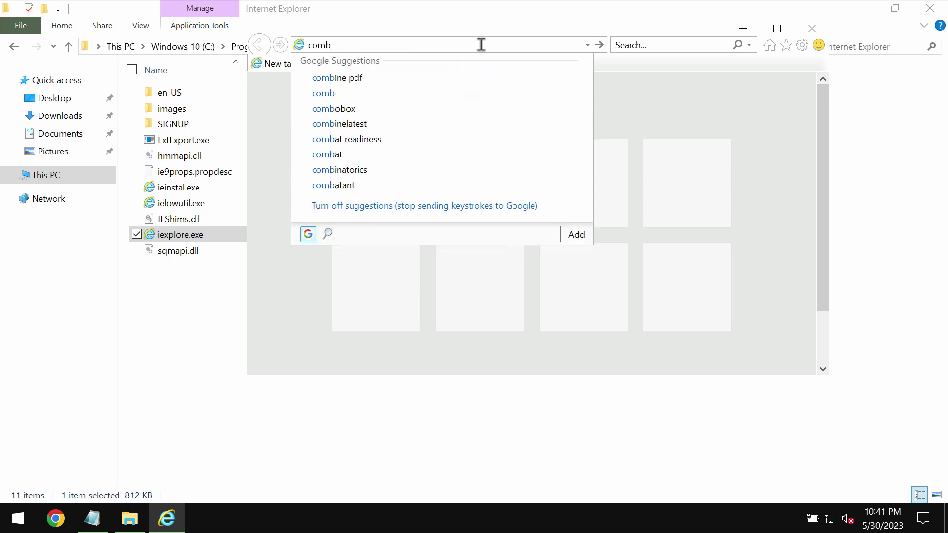
pyautogui.write('oclea')
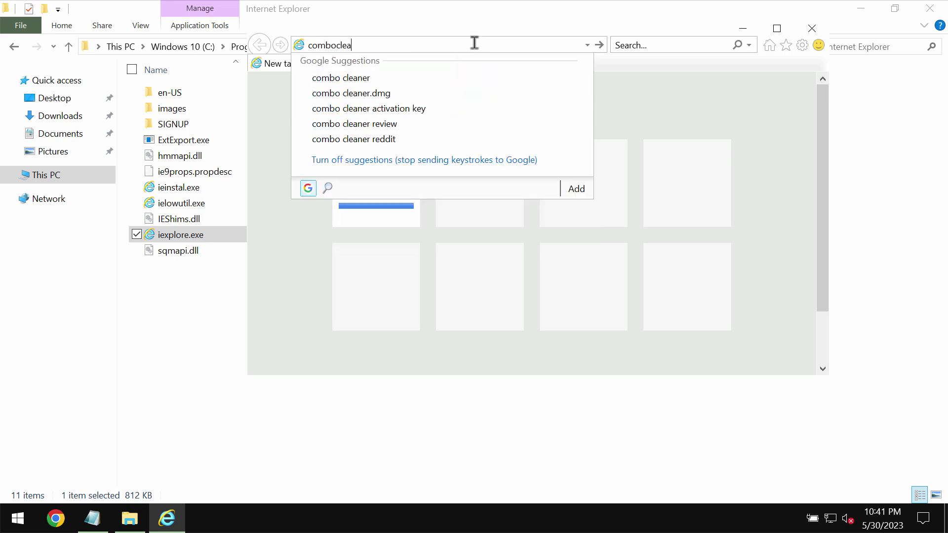
pyautogui.write('ner.')
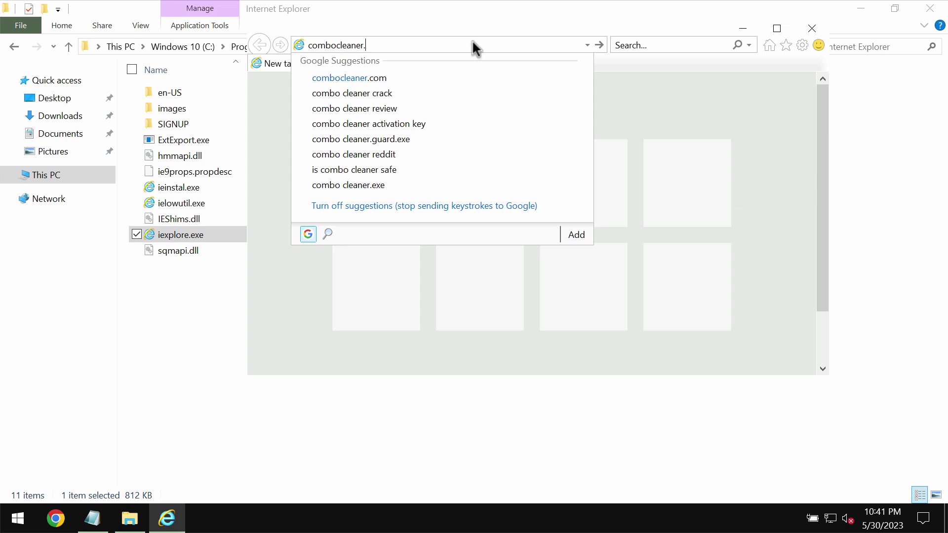
pyautogui.write('com')
# Load combocleaner.com, then minimise File Explorer and maximise Internet Explorer
pyautogui.press('Return')
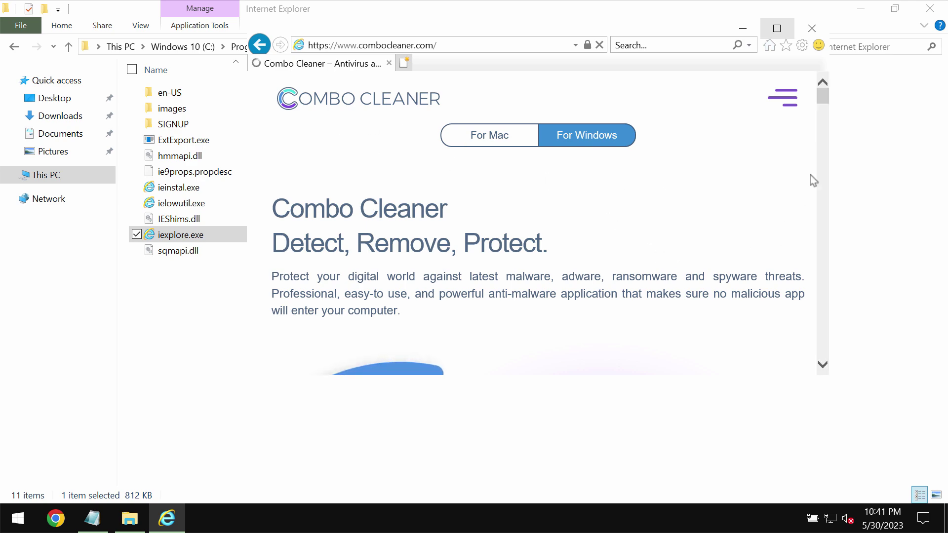
pyautogui.moveTo(822, 94); pyautogui.dragTo(822, 135)
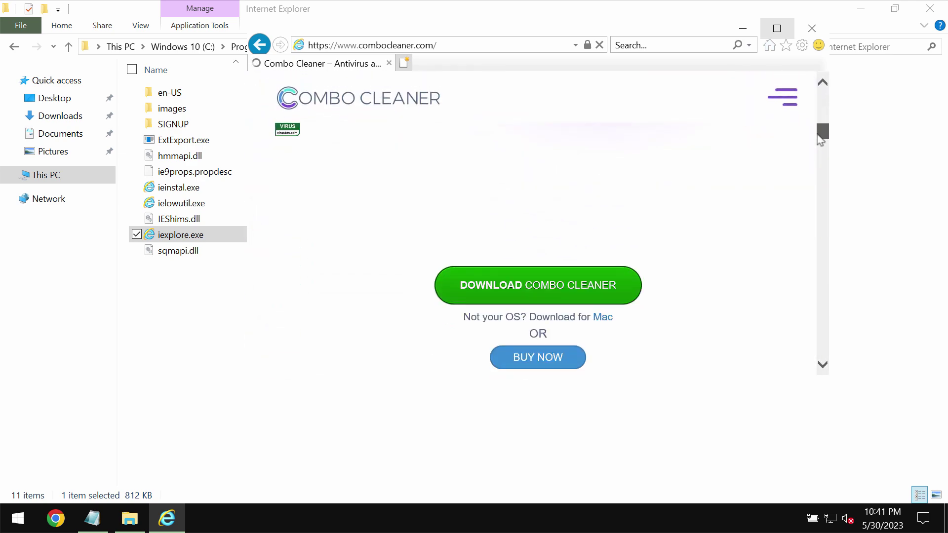
pyautogui.click(930, 9)
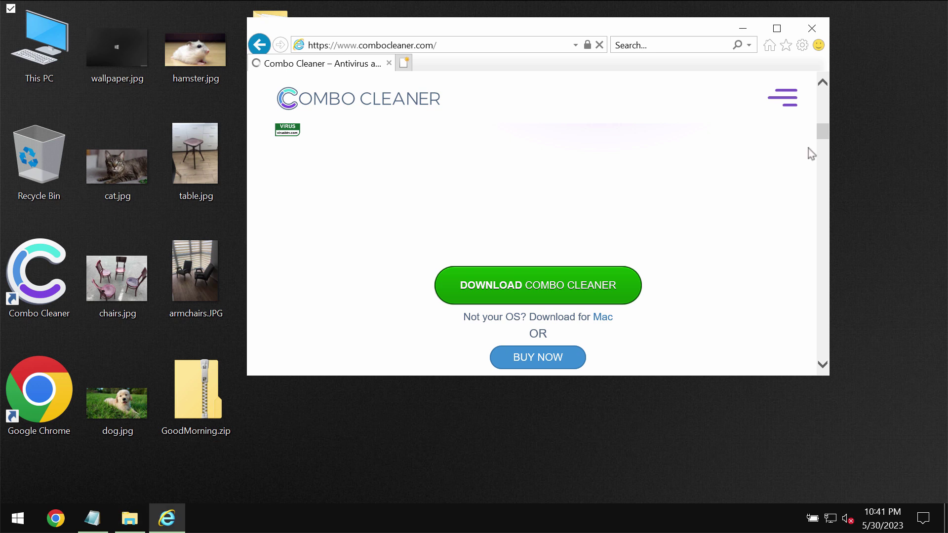
pyautogui.click(776, 29)
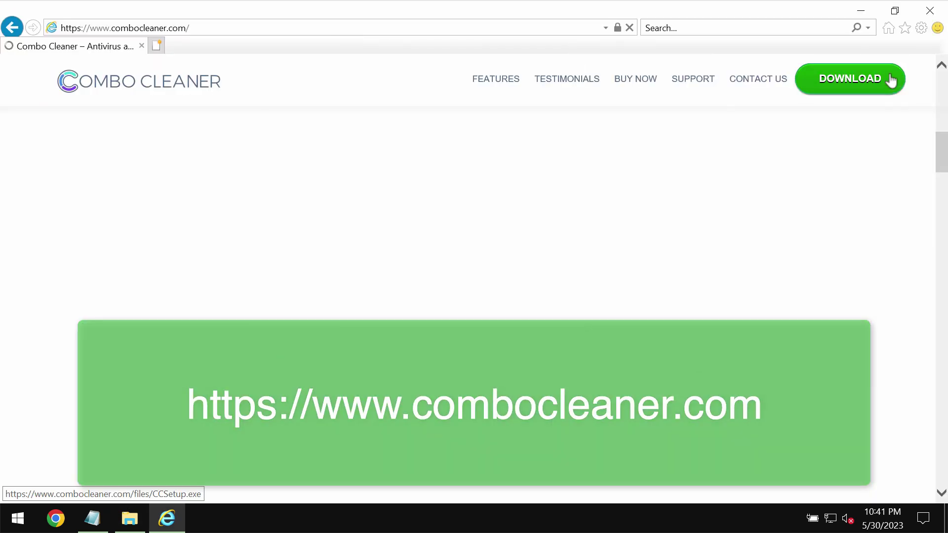
# Minimise Internet Explorer and browse to C:\Program Files (x86)\Combo Cleaner
pyautogui.click(859, 11)
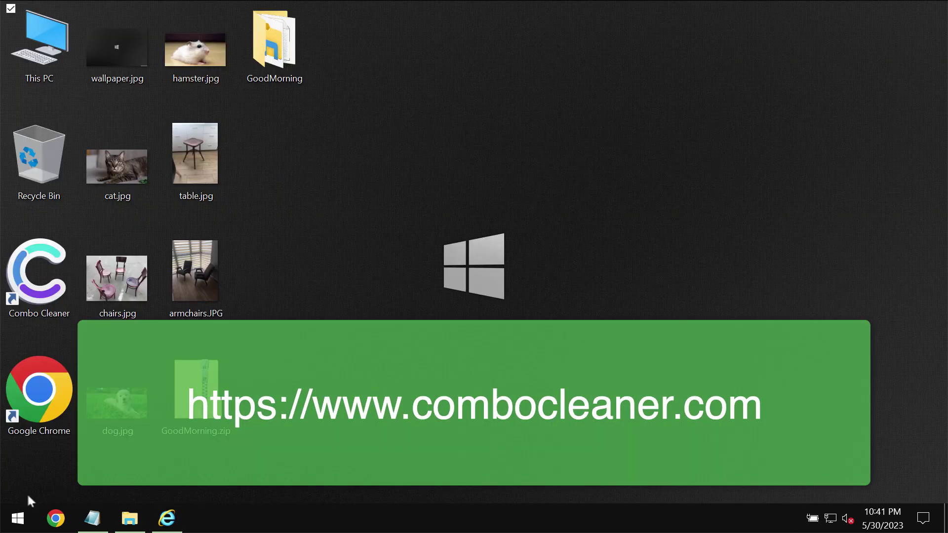
pyautogui.doubleClick(52, 67)
pyautogui.doubleClick(250, 207)
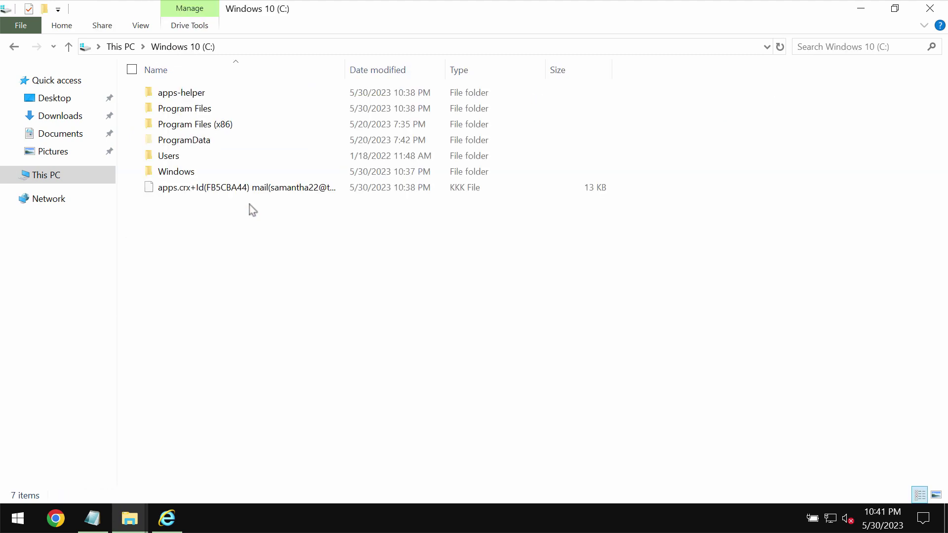
pyautogui.doubleClick(226, 124)
pyautogui.doubleClick(223, 92)
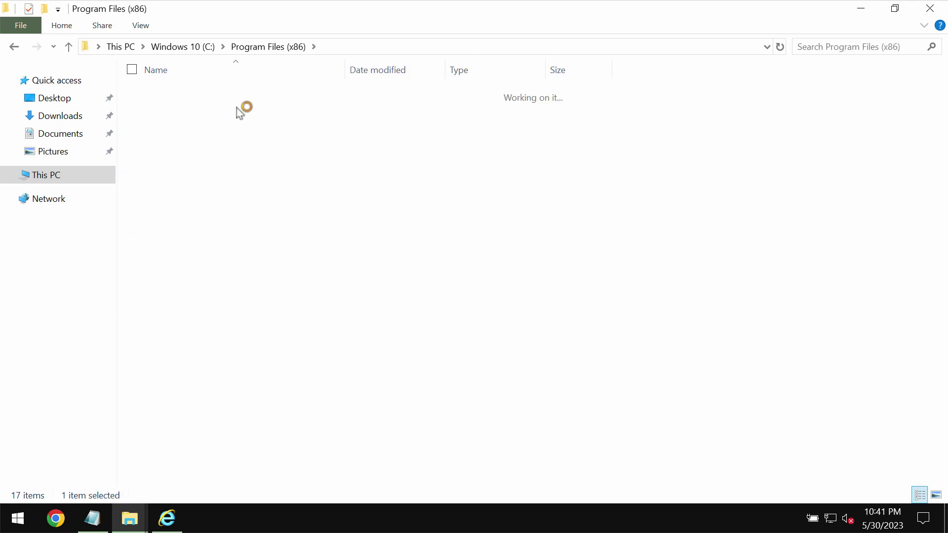
pyautogui.scroll(-3, 229, 311)
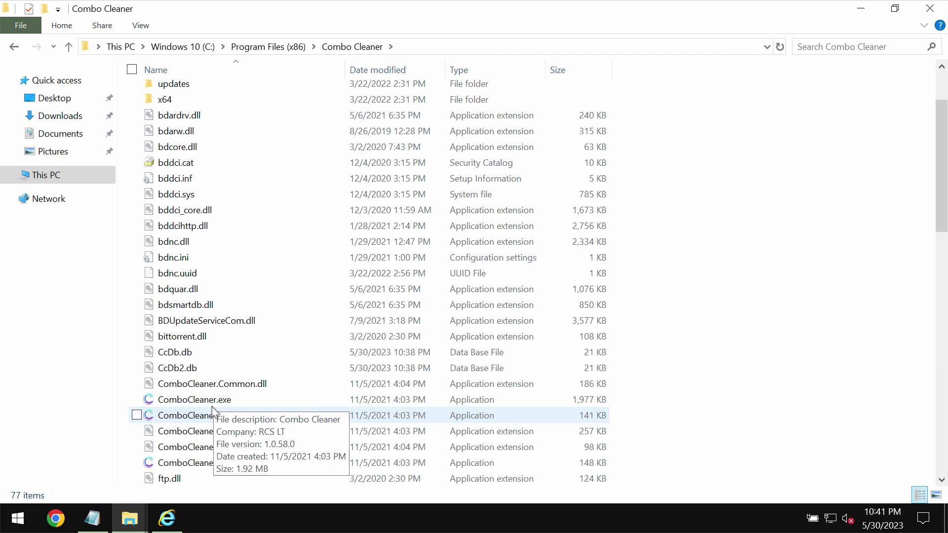
# Select ComboCleaner.exe, close that folder, and restore the Internet Explorer folder window
pyautogui.click(194, 400)
pyautogui.click(929, 8)
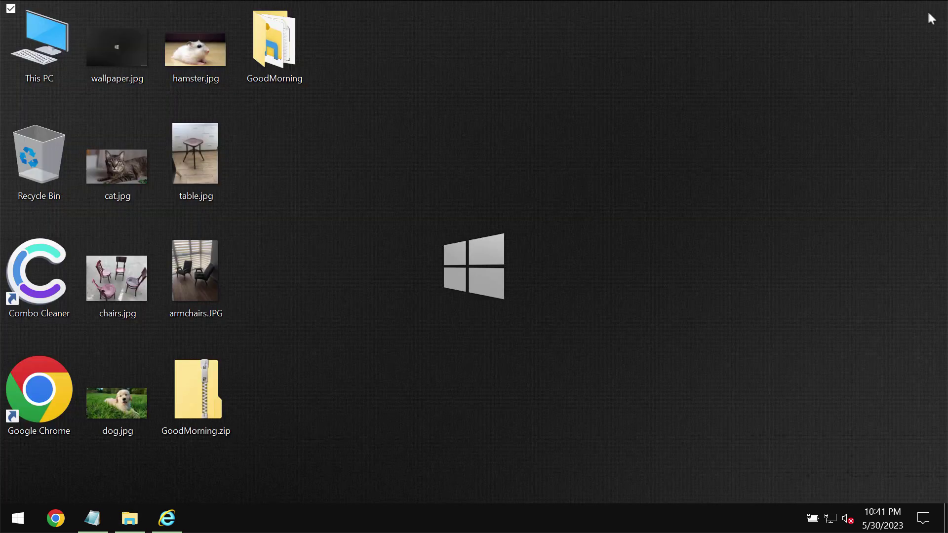
pyautogui.click(130, 519)
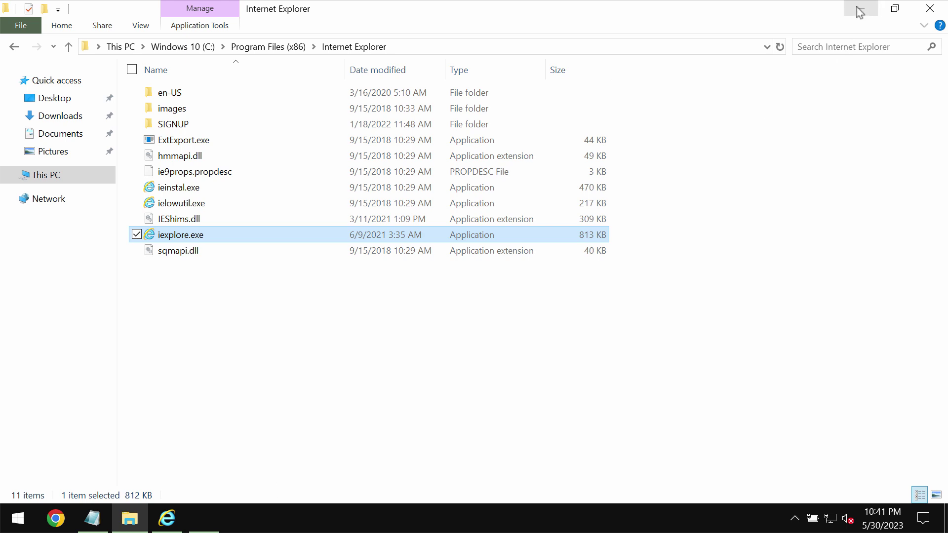
# Launch Combo Cleaner from the taskbar and start a Quick Scan
pyautogui.click(203, 518)
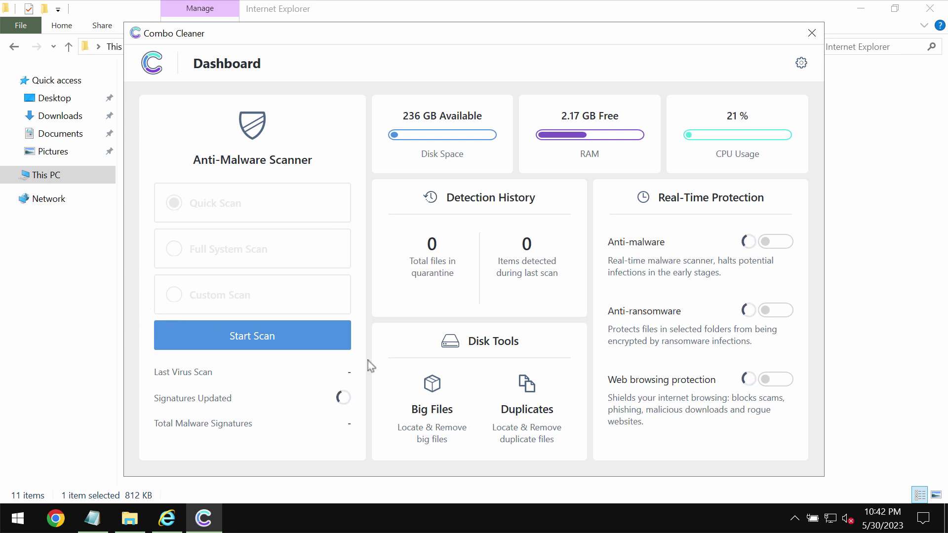
pyautogui.click(252, 336)
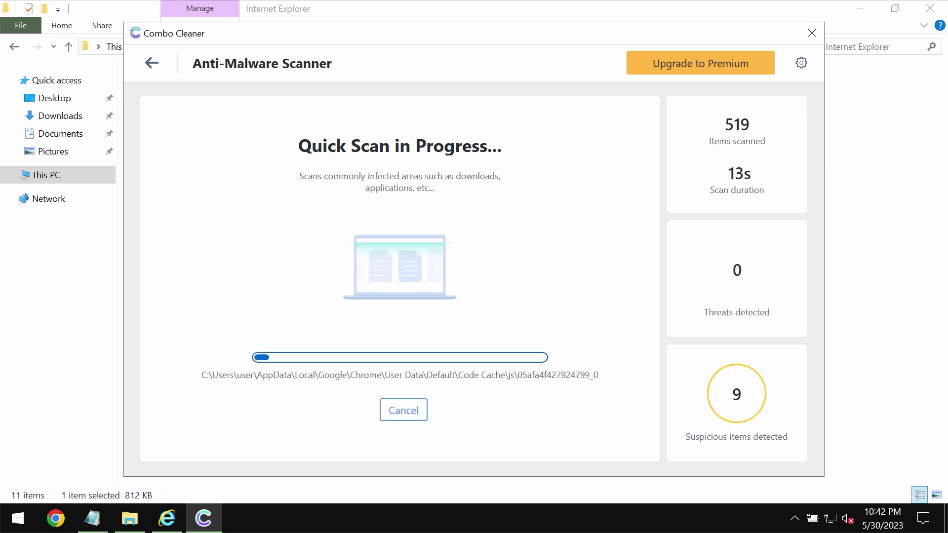
pyautogui.click(800, 65)
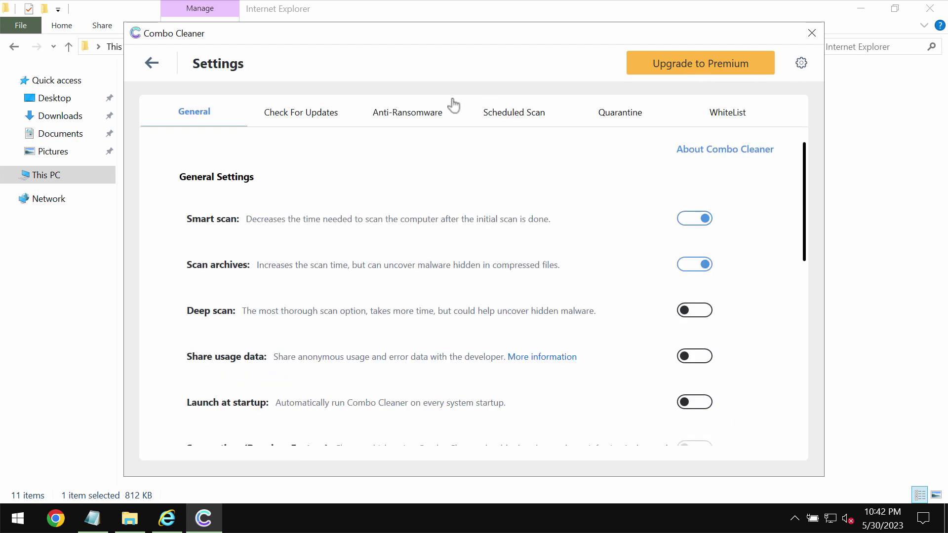
pyautogui.click(421, 113)
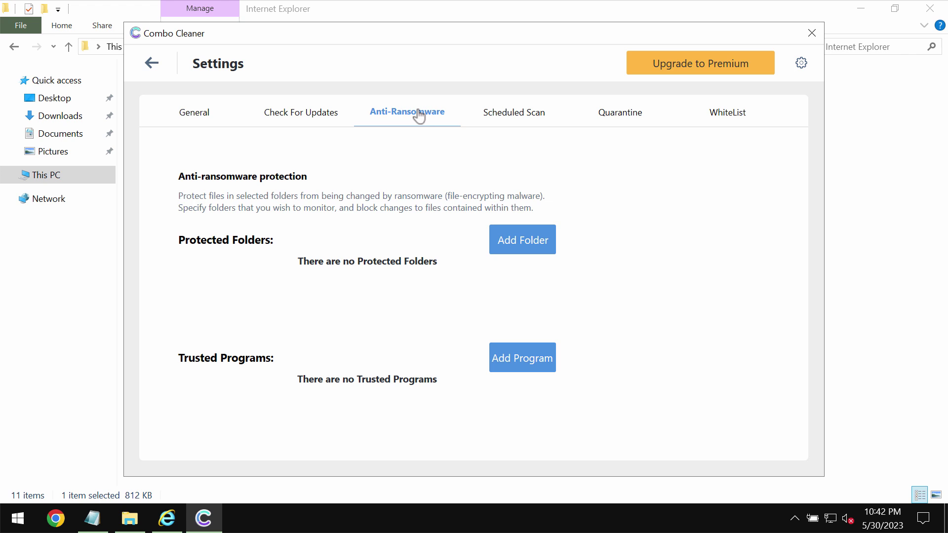
pyautogui.click(208, 115)
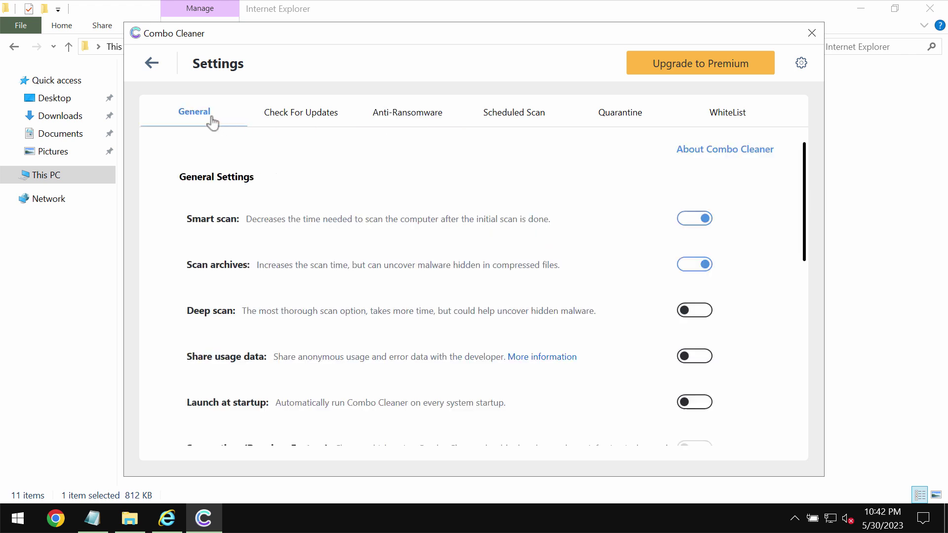
pyautogui.click(152, 64)
# Return to the running quick scan, cancel it, and choose to remove all nine threats
pyautogui.click(278, 340)
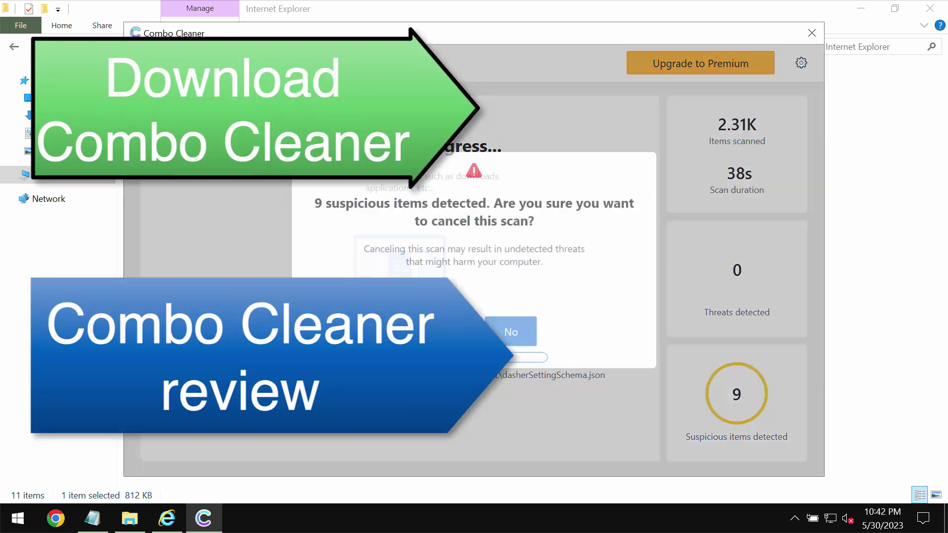
pyautogui.click(519, 331)
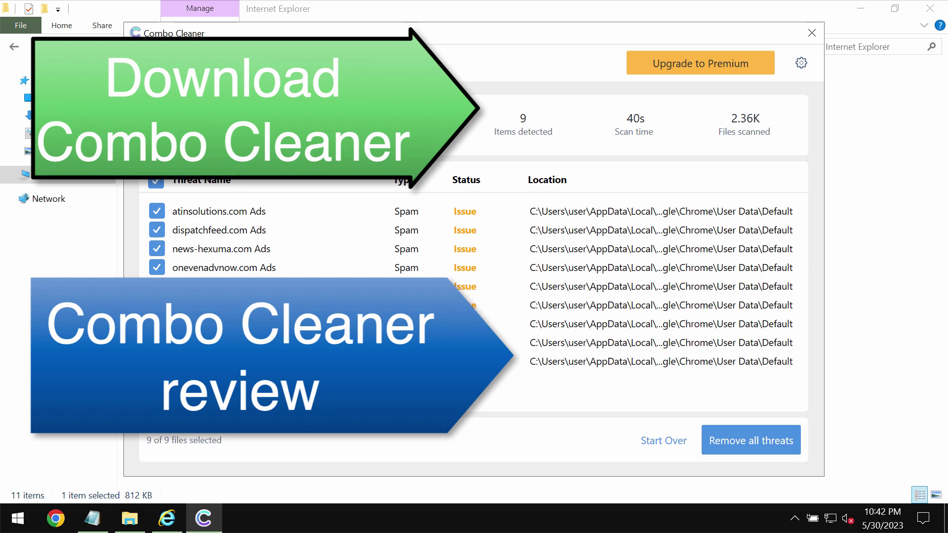
pyautogui.click(716, 67)
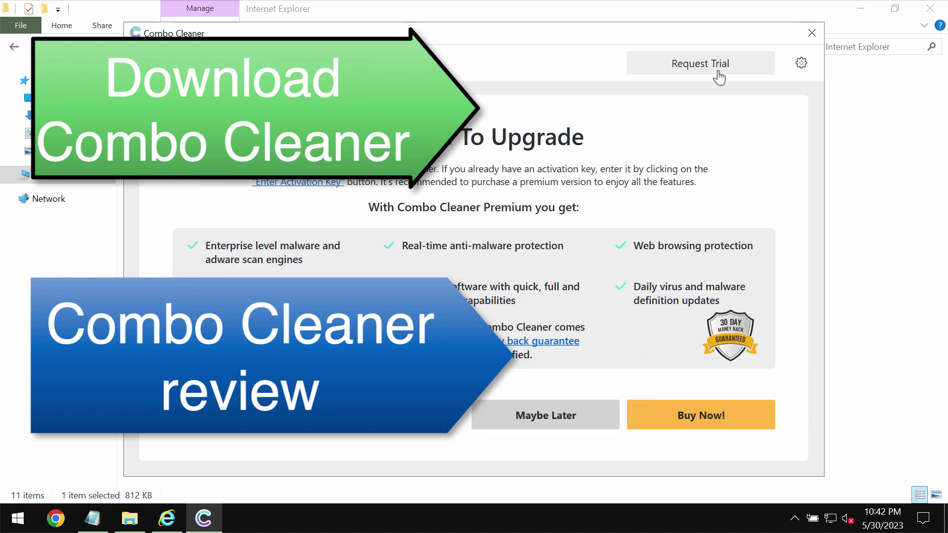